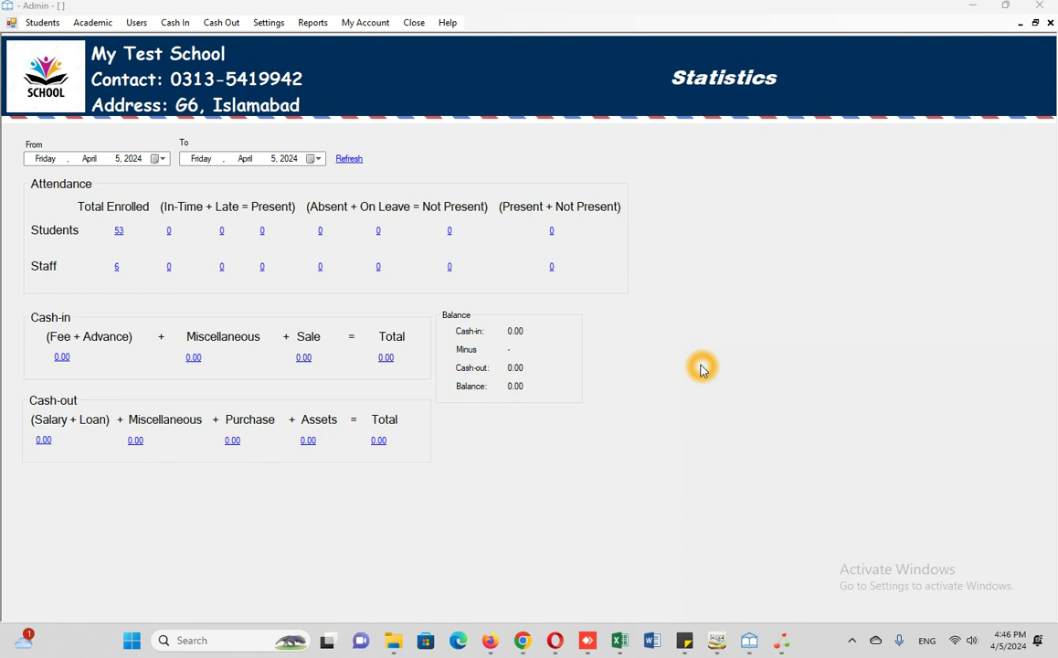
Step: Open the Fee Structure form from the fee settings
click(172, 26)
mouse_move(200, 92)
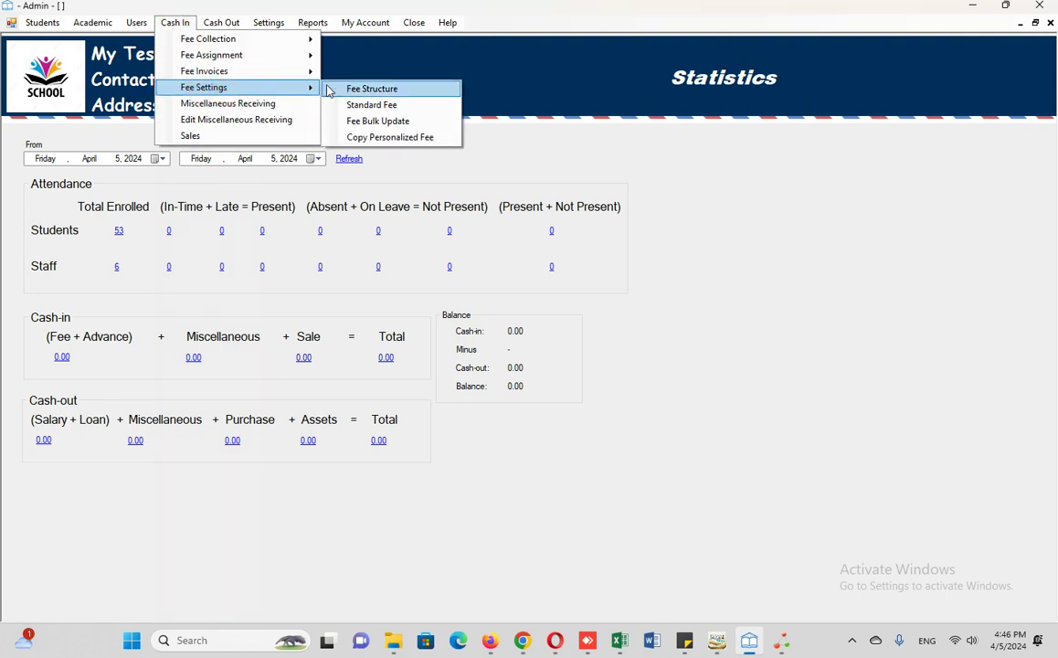
click(390, 88)
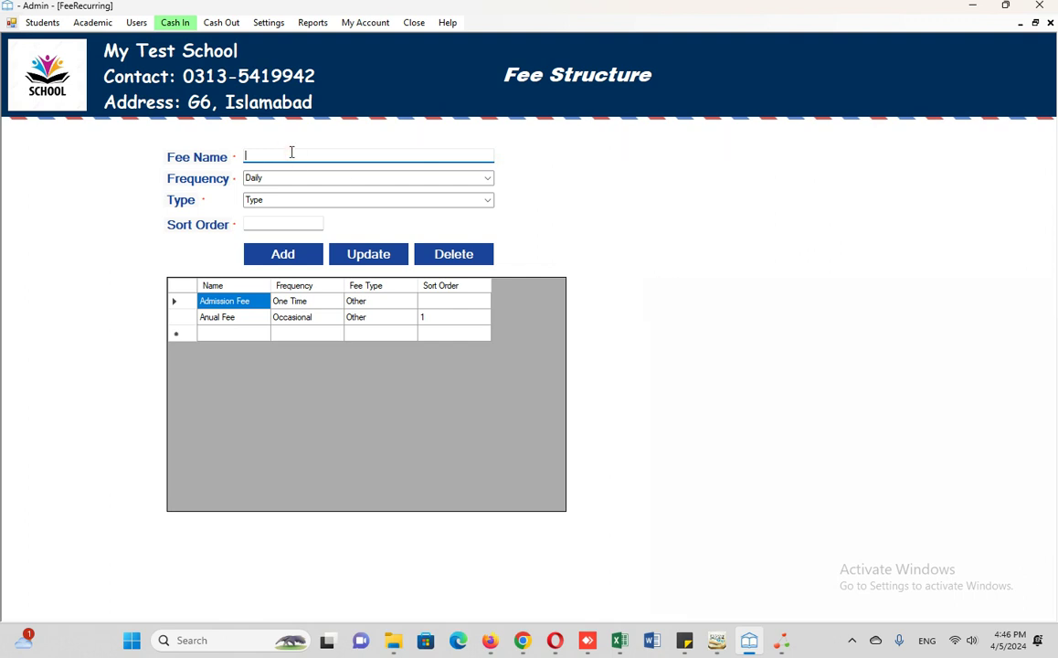
Step: Add a fee named Tution Fee with Monthly frequency, type Monthly Tuition Fee and sort order 2
text(Tution Fee)
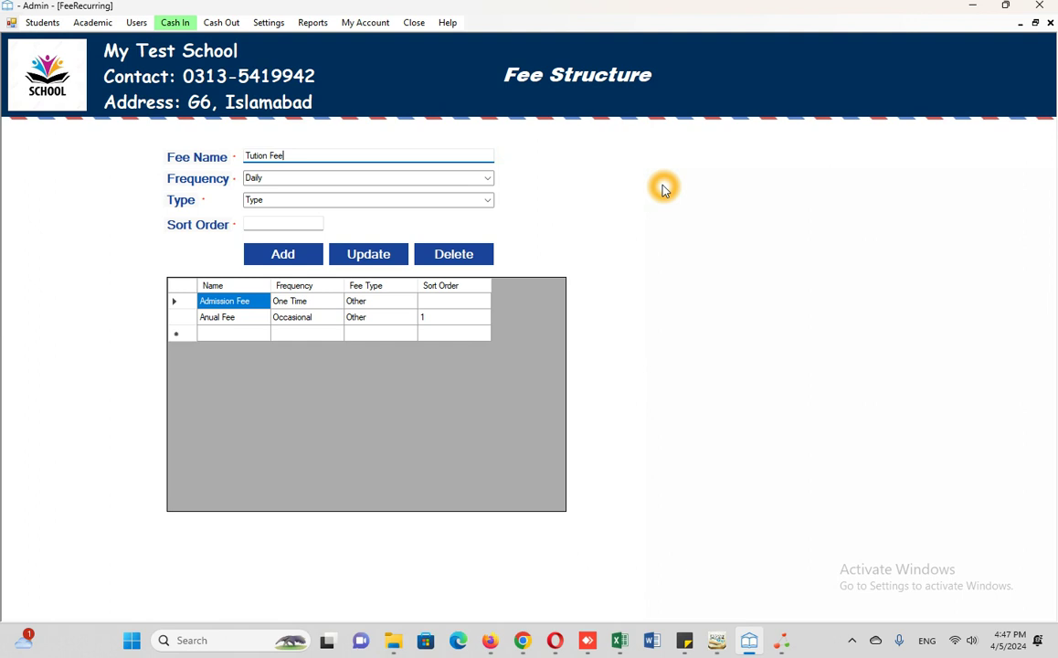
click(488, 178)
click(364, 203)
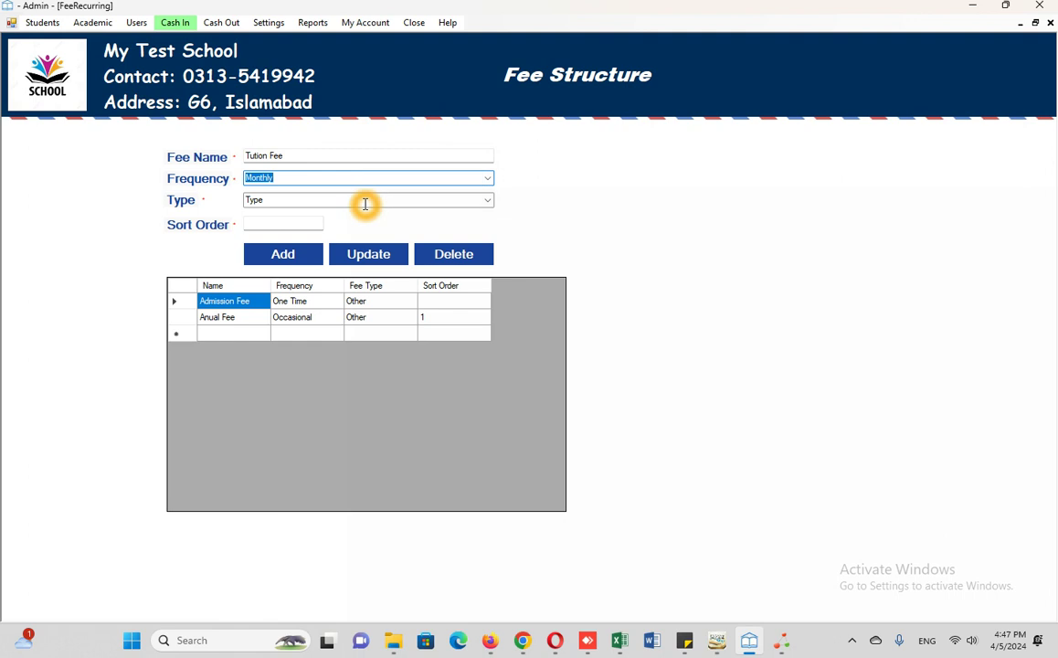
click(489, 201)
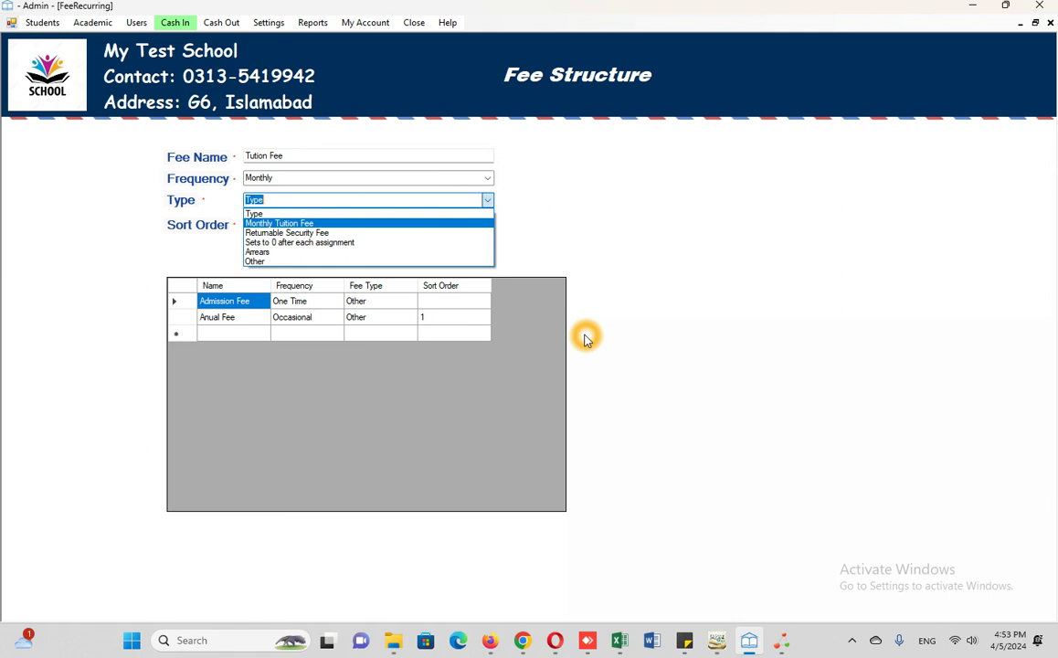
click(298, 246)
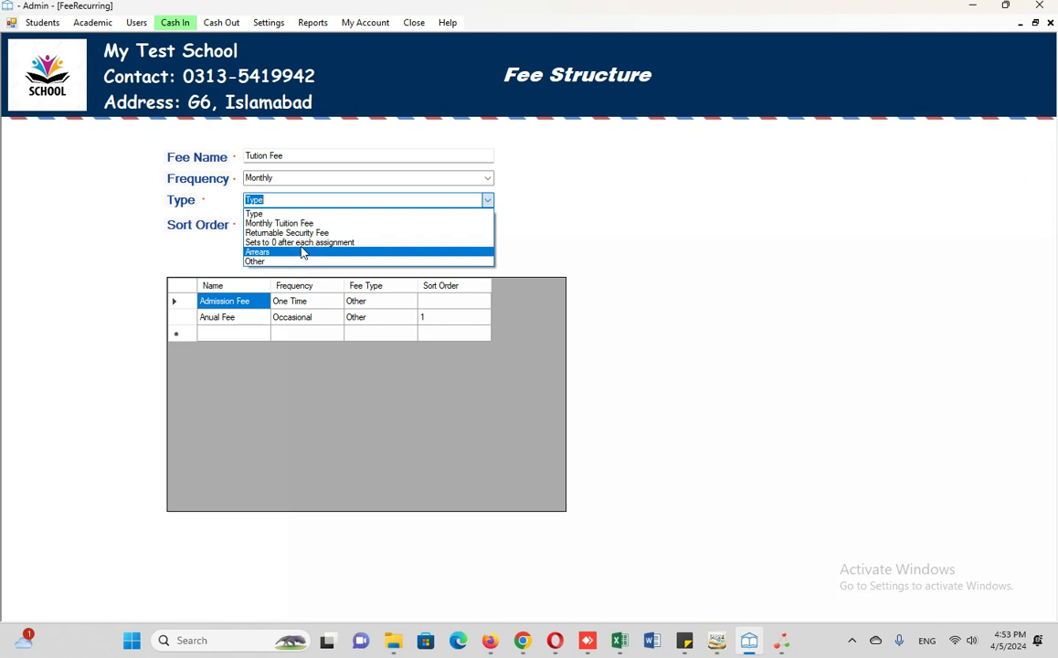
click(305, 226)
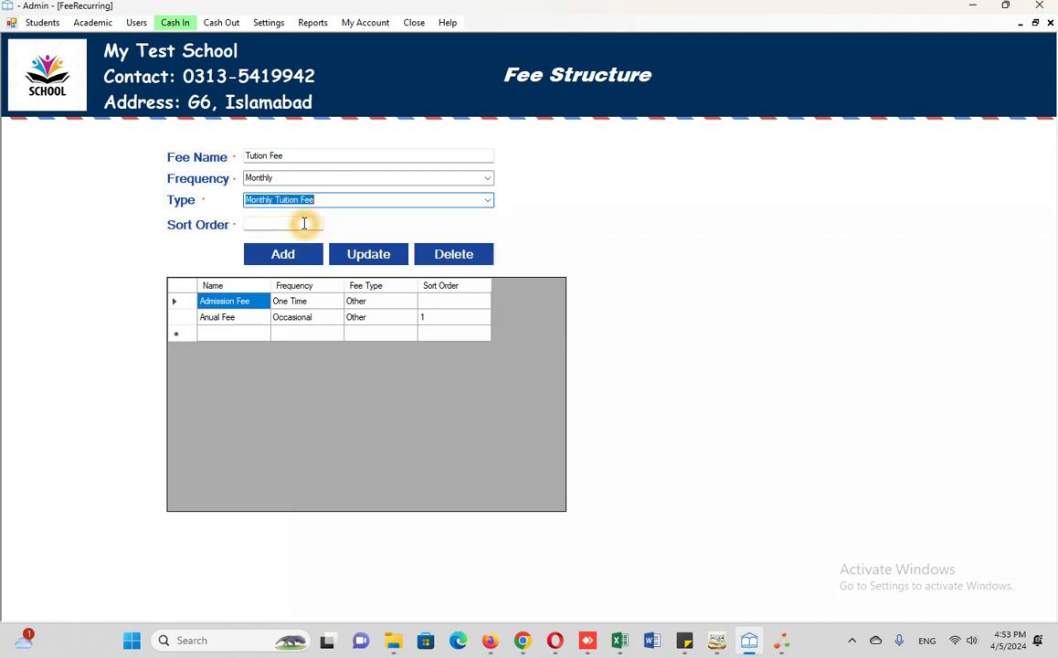
click(312, 225)
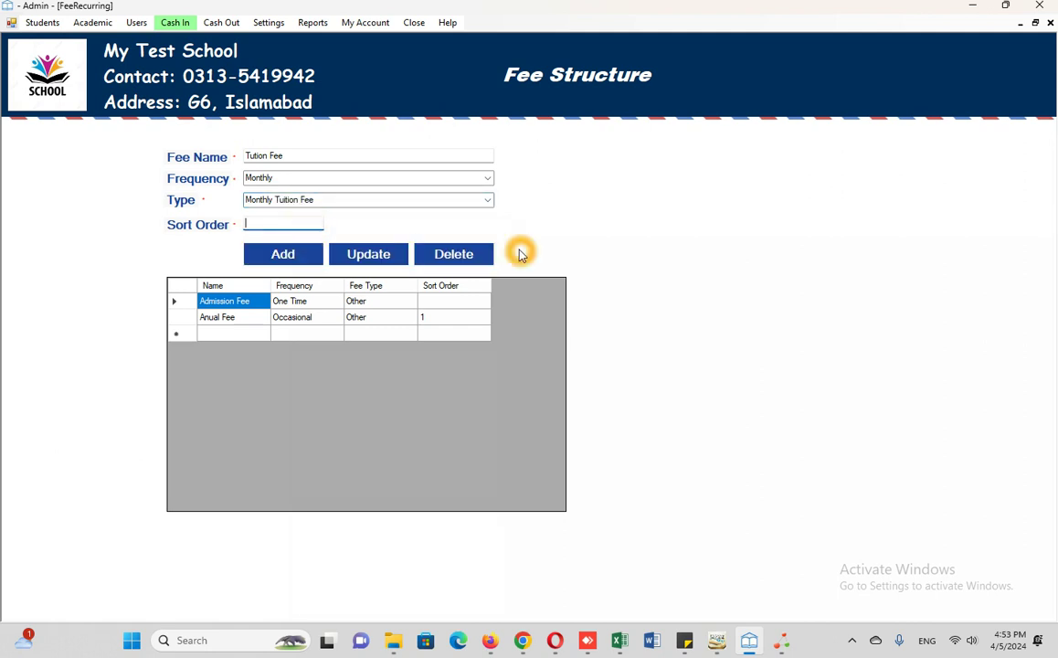
text(2)
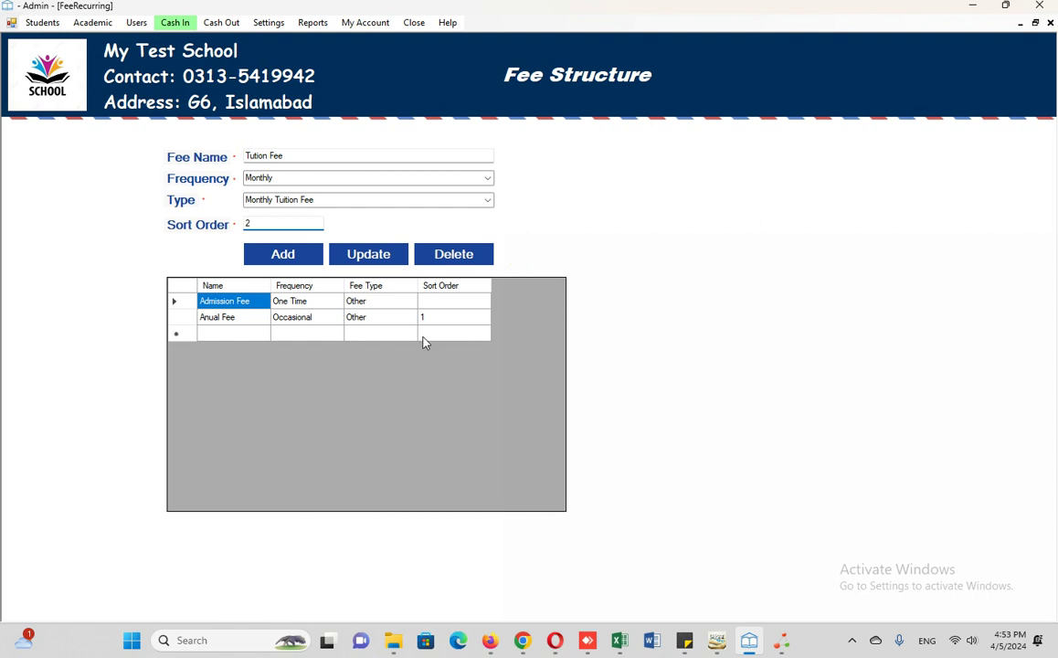
click(263, 256)
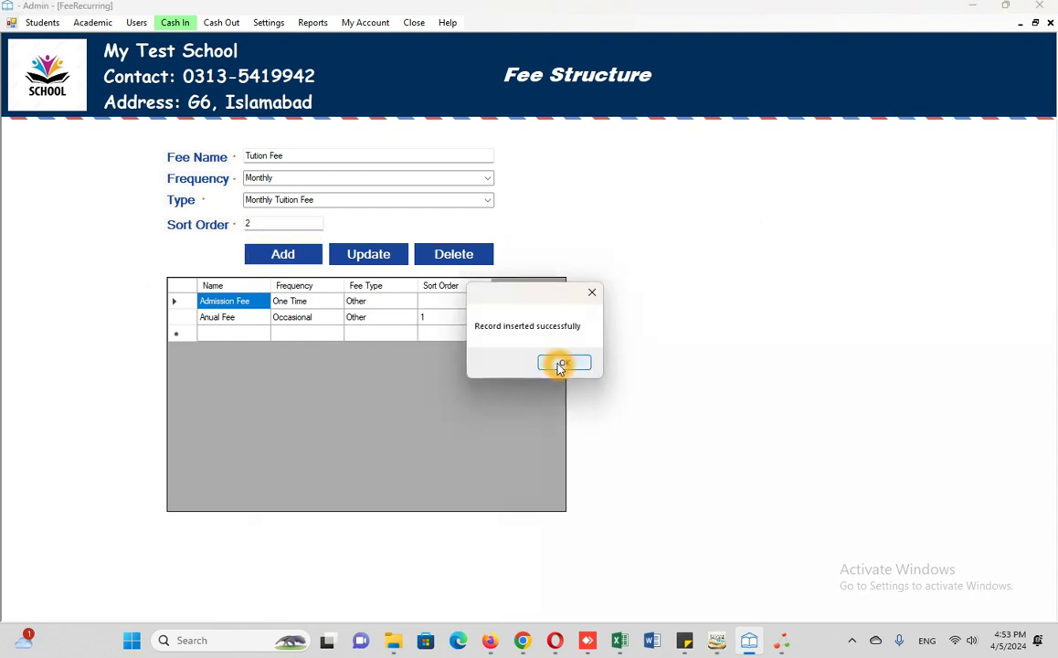
click(559, 363)
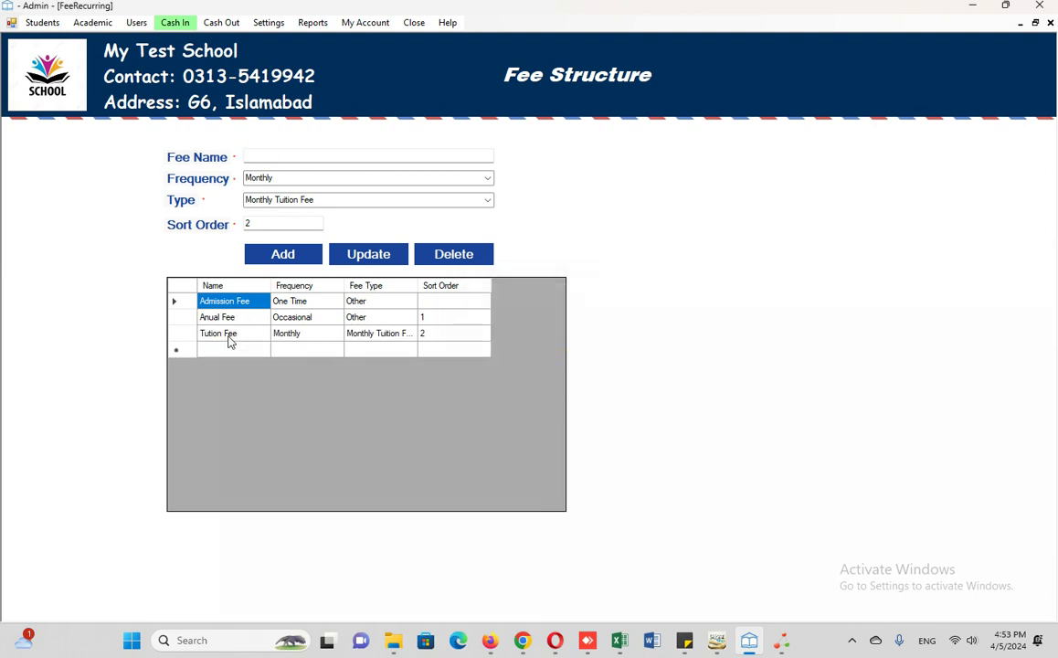
Step: Load the Tution Fee record into the form and change the fee name to Transport Fee, keeping Monthly and Monthly Tuition Fee
click(182, 334)
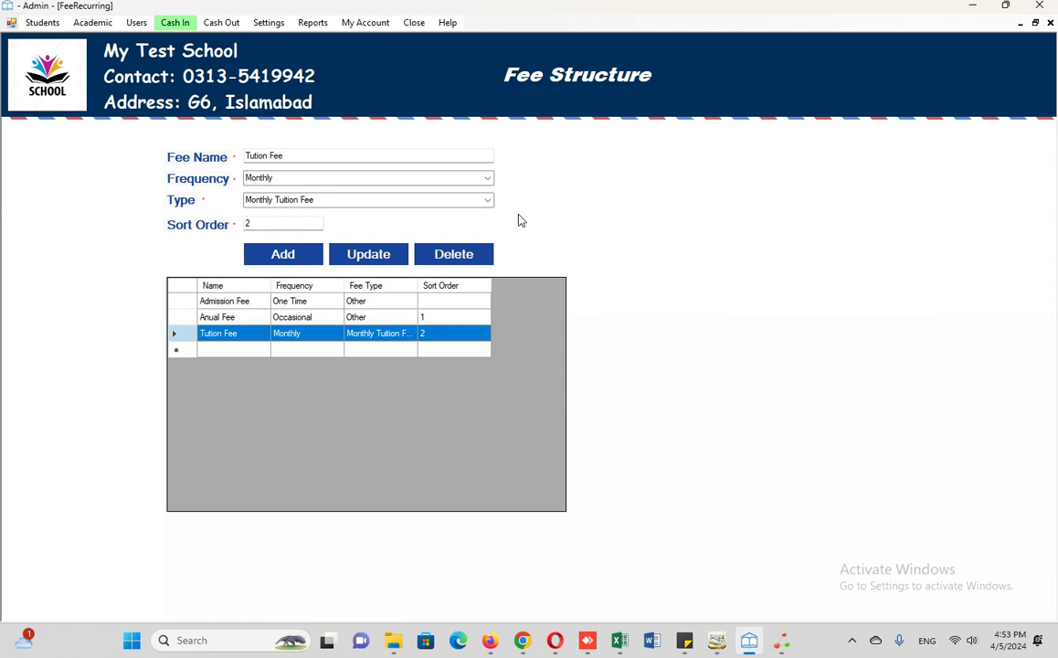
double_click(255, 156)
key(BackSpace)
text(Transport)
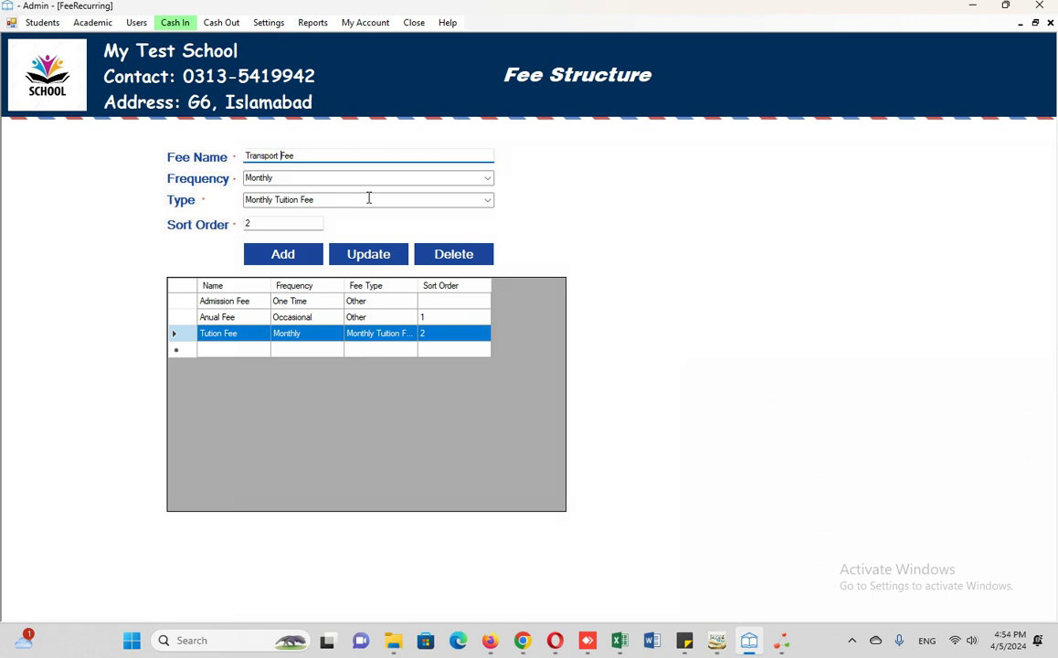
click(487, 179)
click(486, 201)
click(274, 204)
click(488, 201)
click(487, 201)
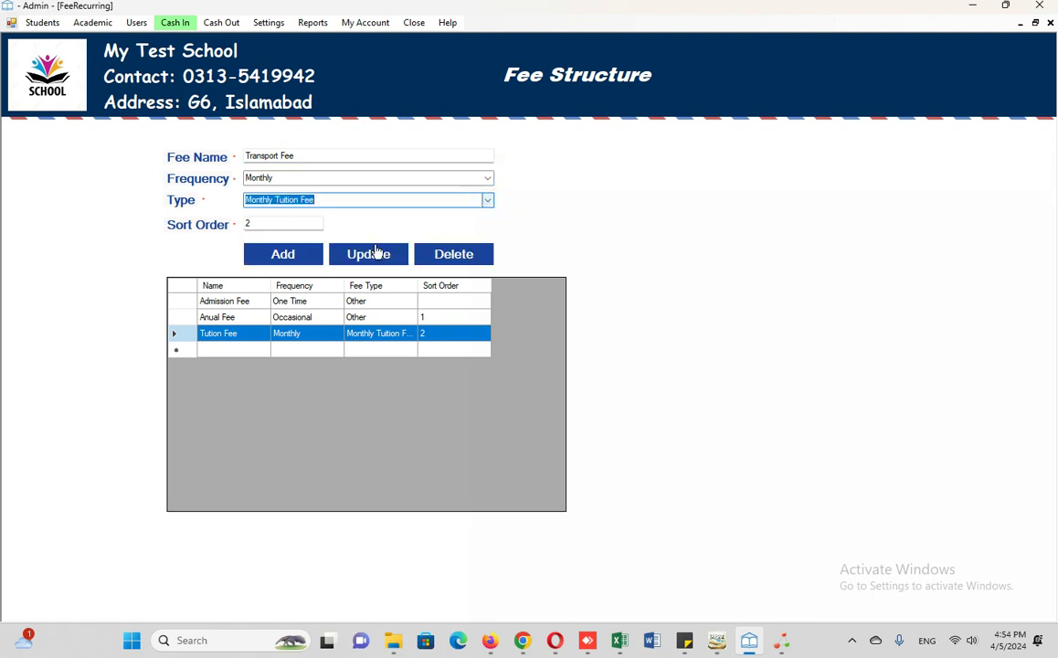
Step: Set the sort order to 3 and add Transport Fee as a new fee record
click(276, 222)
double_click(248, 223)
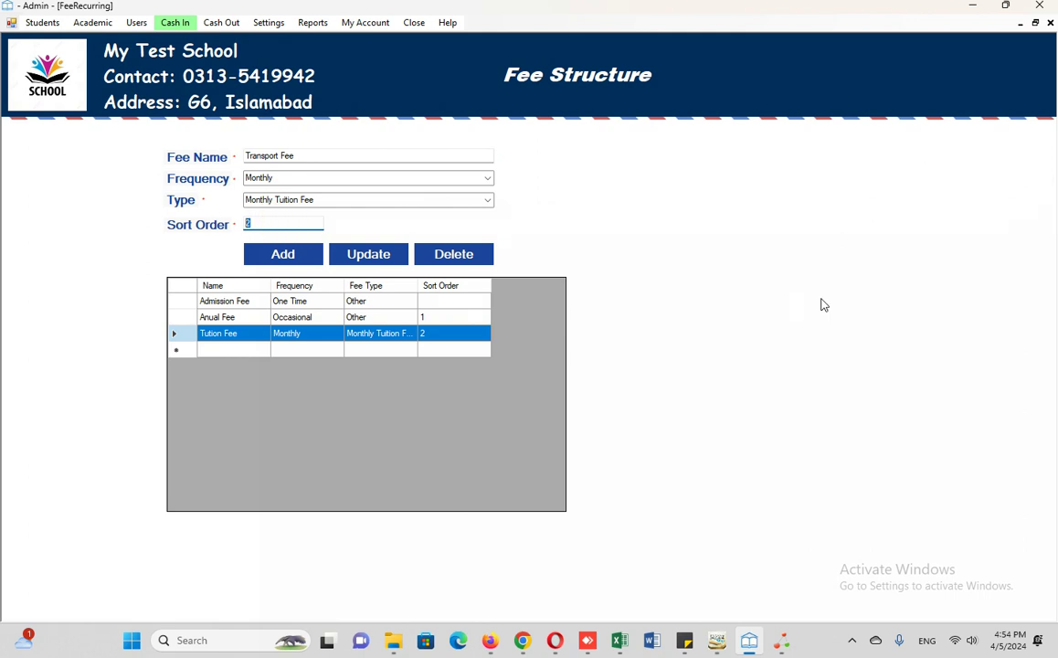
text(3)
click(826, 302)
click(289, 258)
click(553, 364)
Step: Fill in a new fee named Exam Fee with Occasional frequency and type Other
click(274, 155)
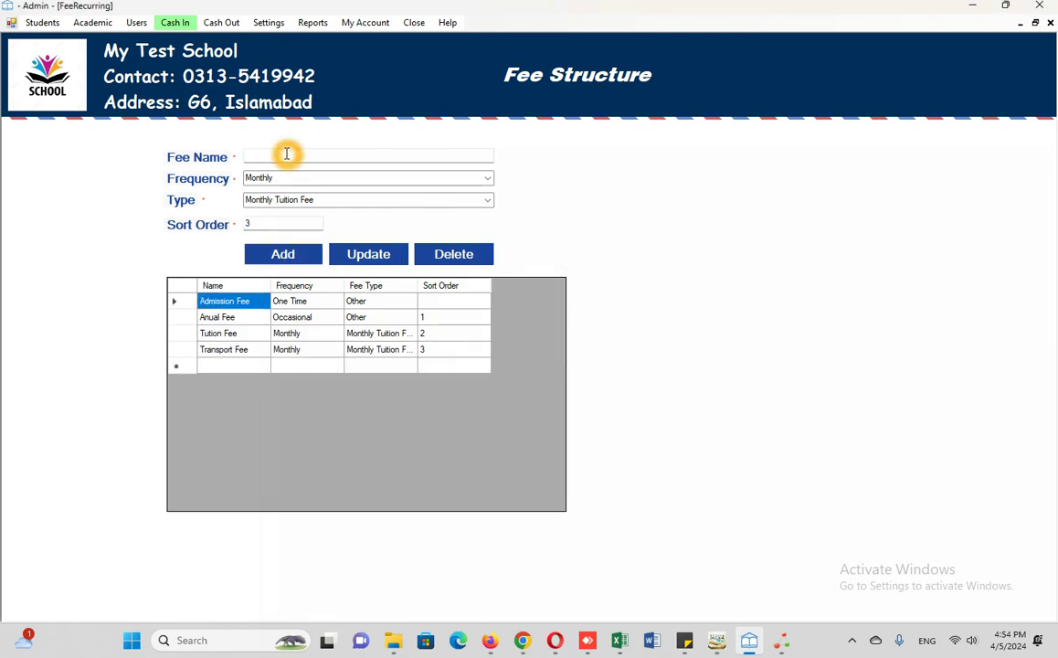
text(E)
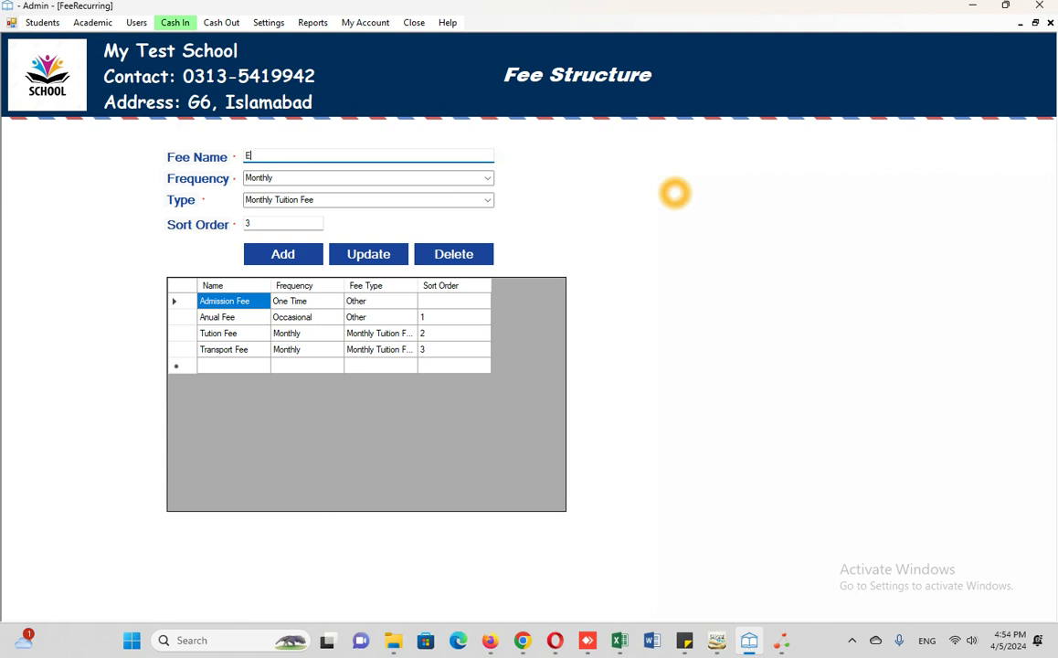
text(xam Fee)
click(487, 177)
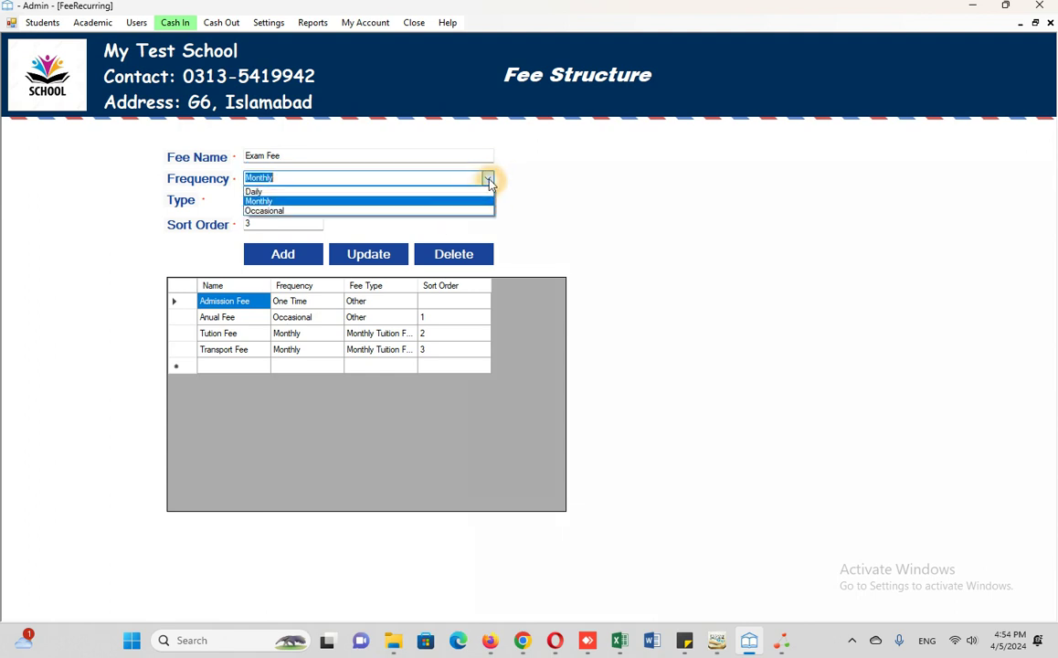
click(433, 211)
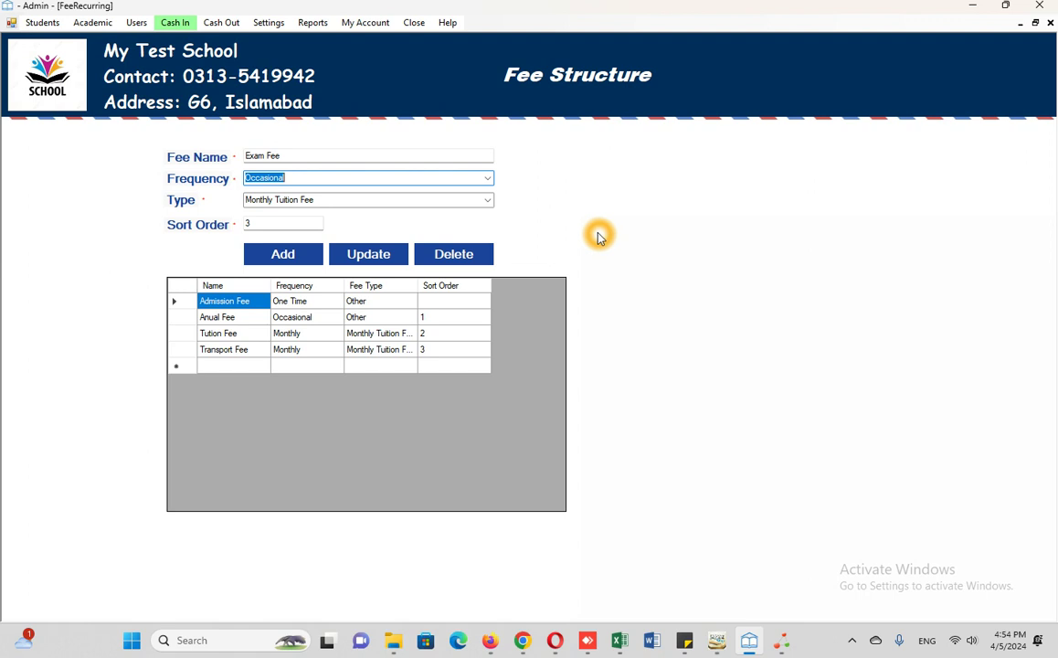
click(509, 201)
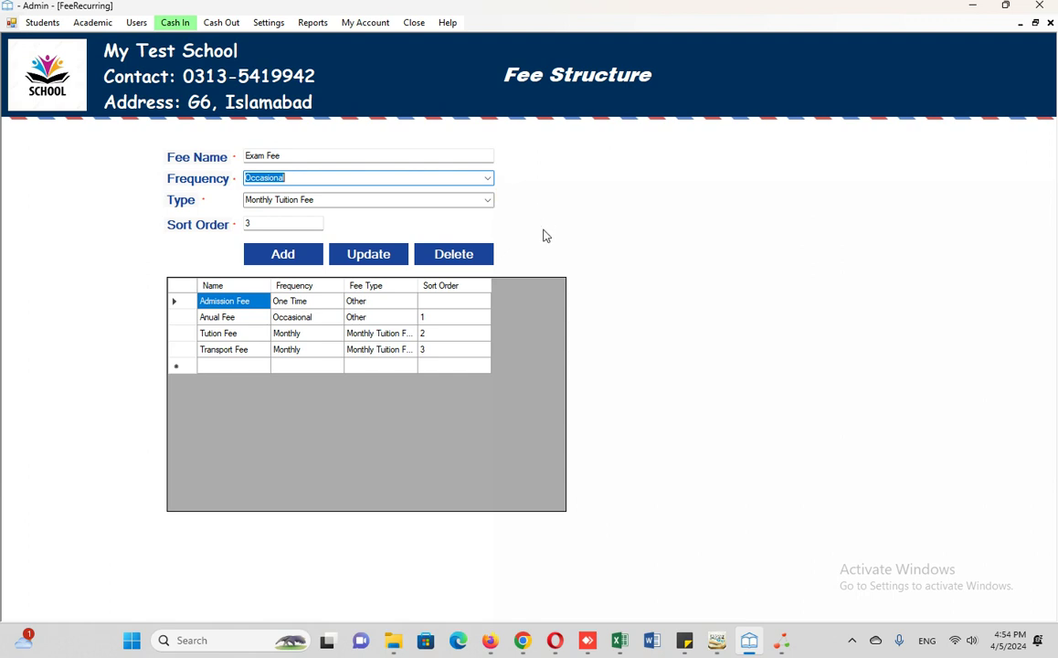
click(488, 201)
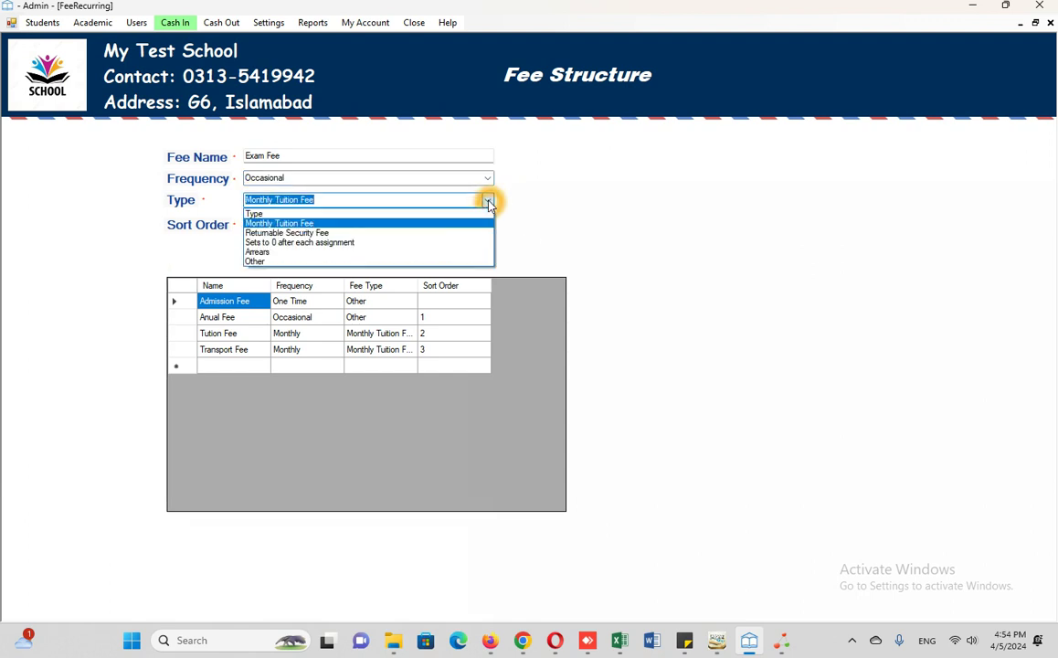
click(306, 264)
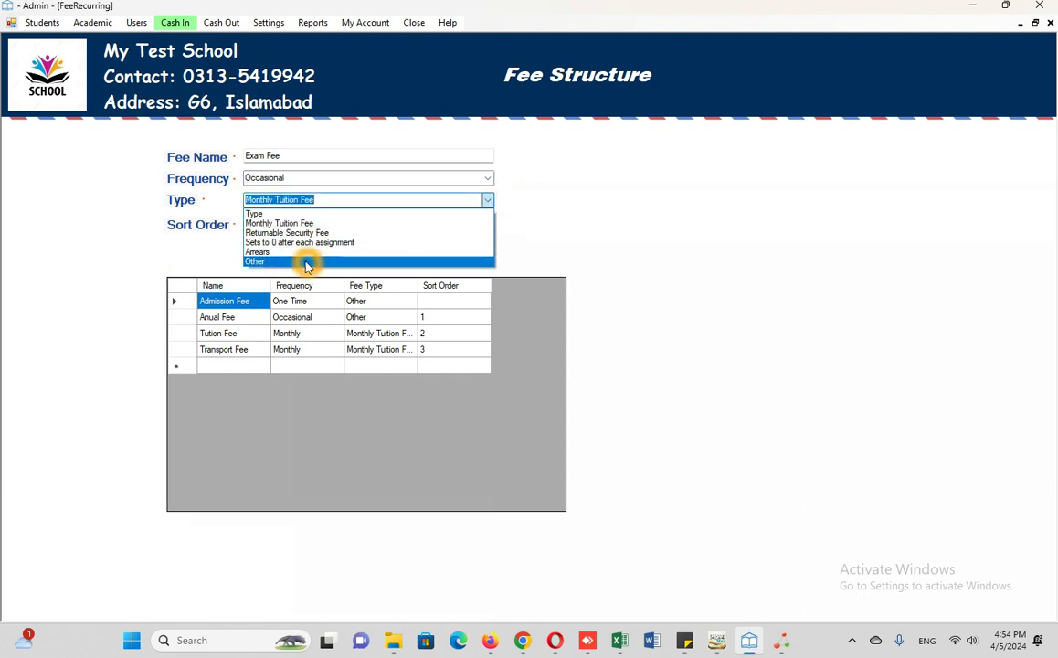
Step: Set the Exam Fee's sort order to 4 and add the record
double_click(274, 225)
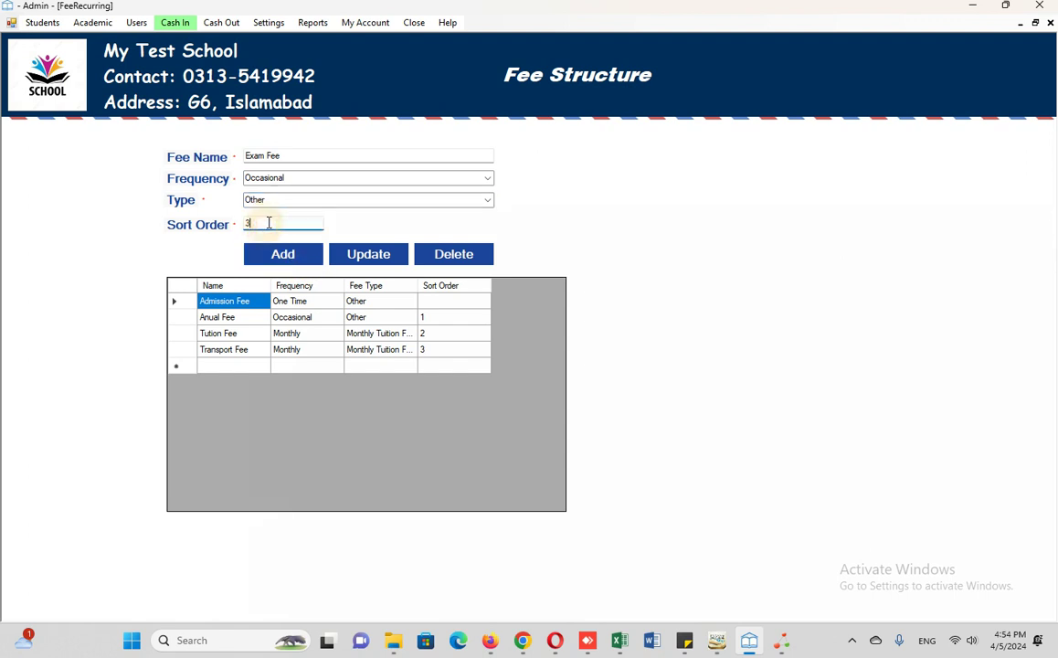
click(1052, 407)
text(4)
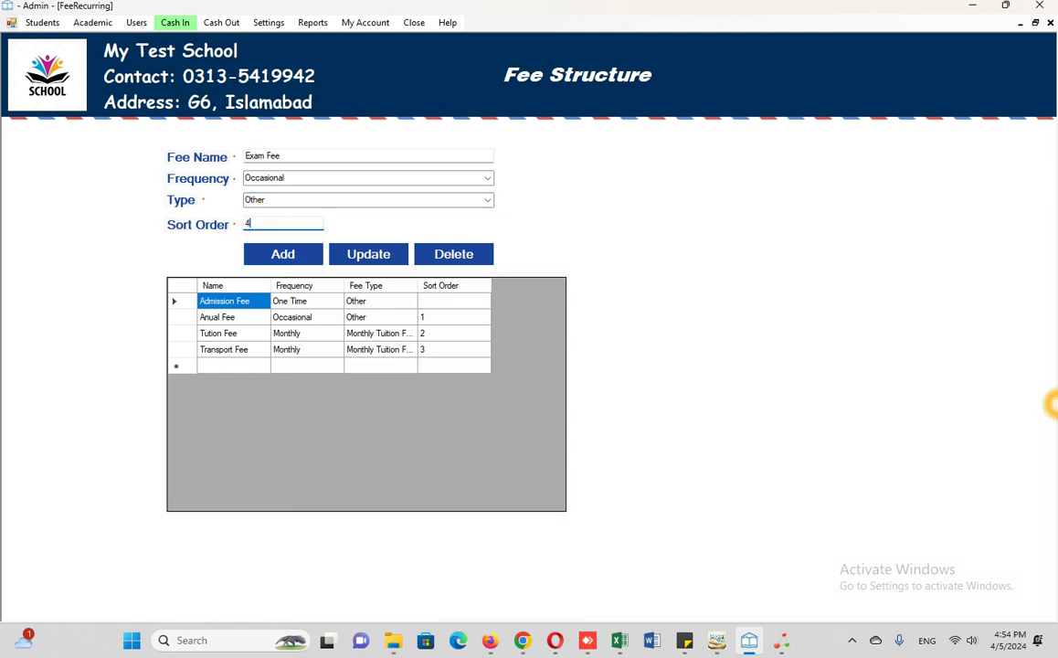
click(270, 255)
click(565, 361)
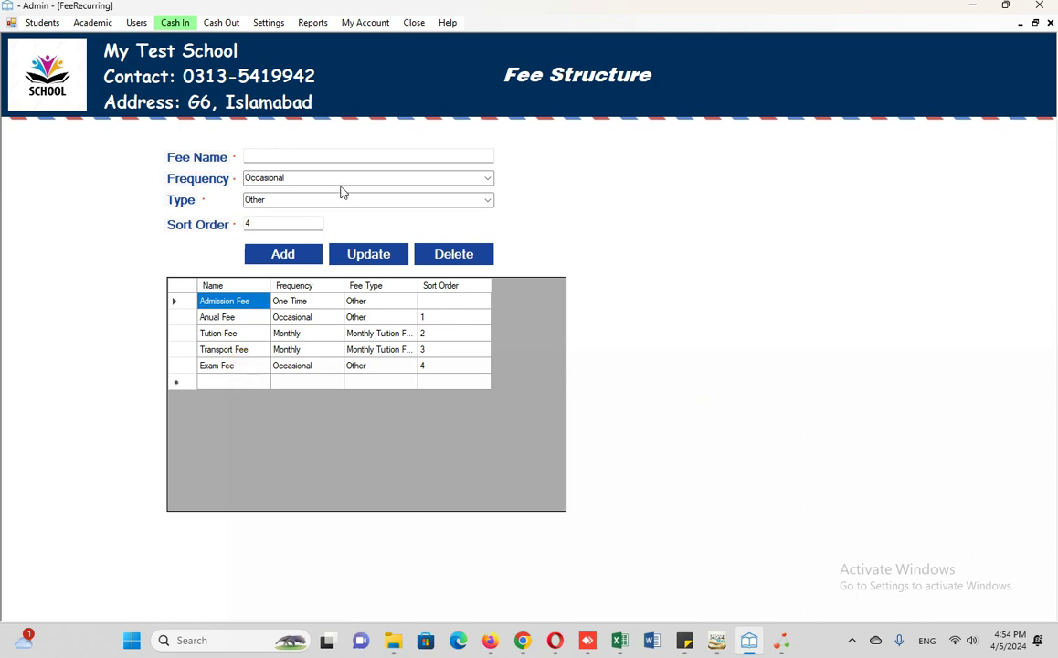
Step: Fill in a new fee named Registration Fee with Occasional frequency and type Other
click(308, 160)
text(Re)
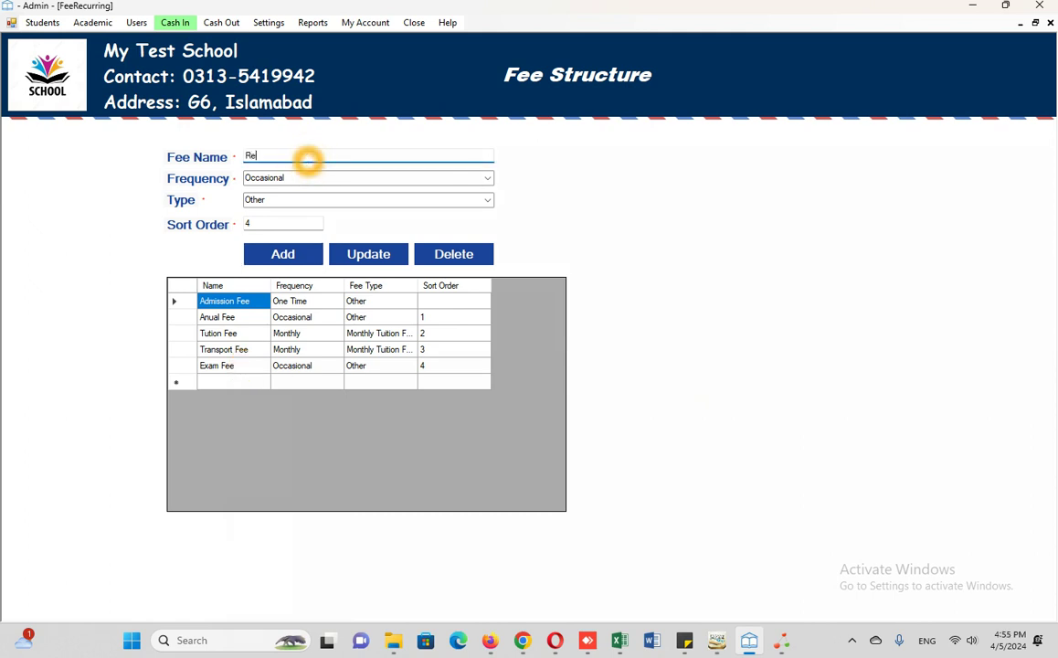
text(gistration Fe)
text(ee)
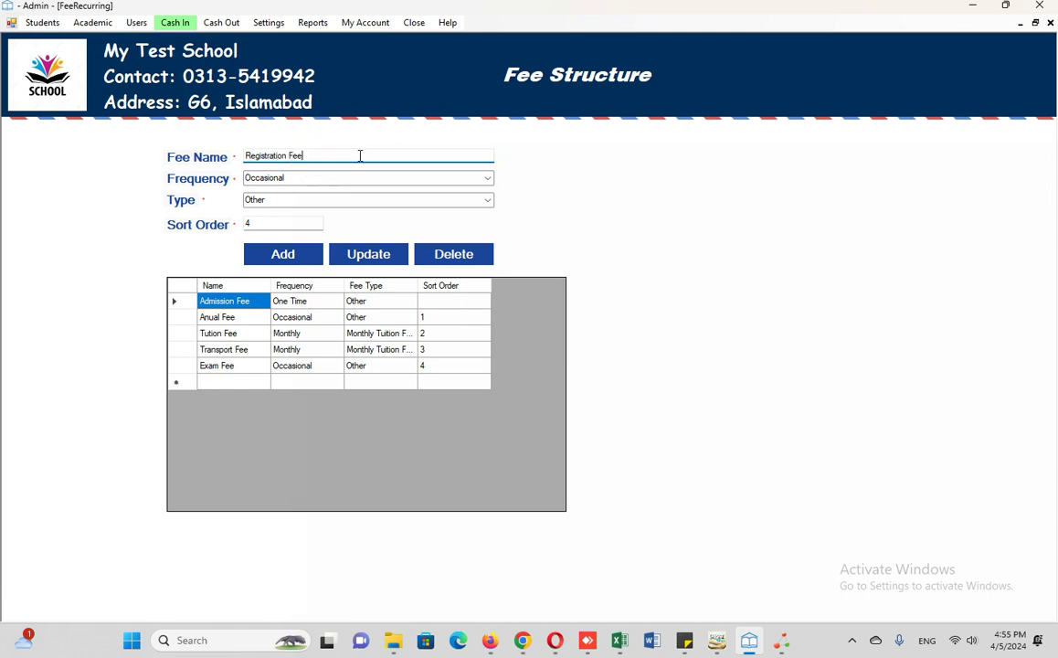
click(487, 181)
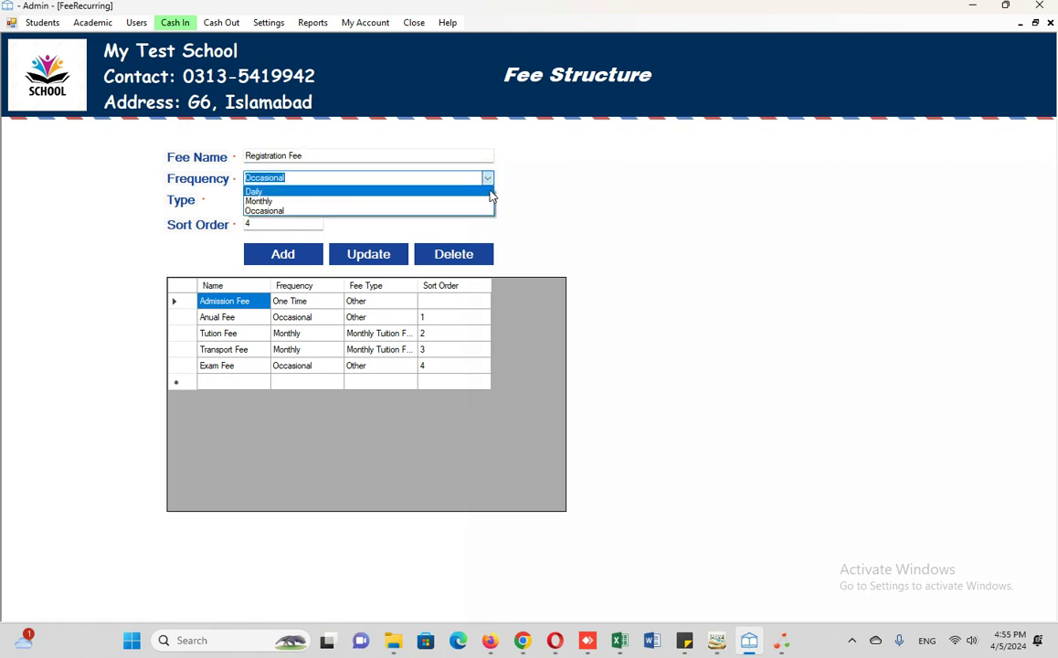
click(485, 209)
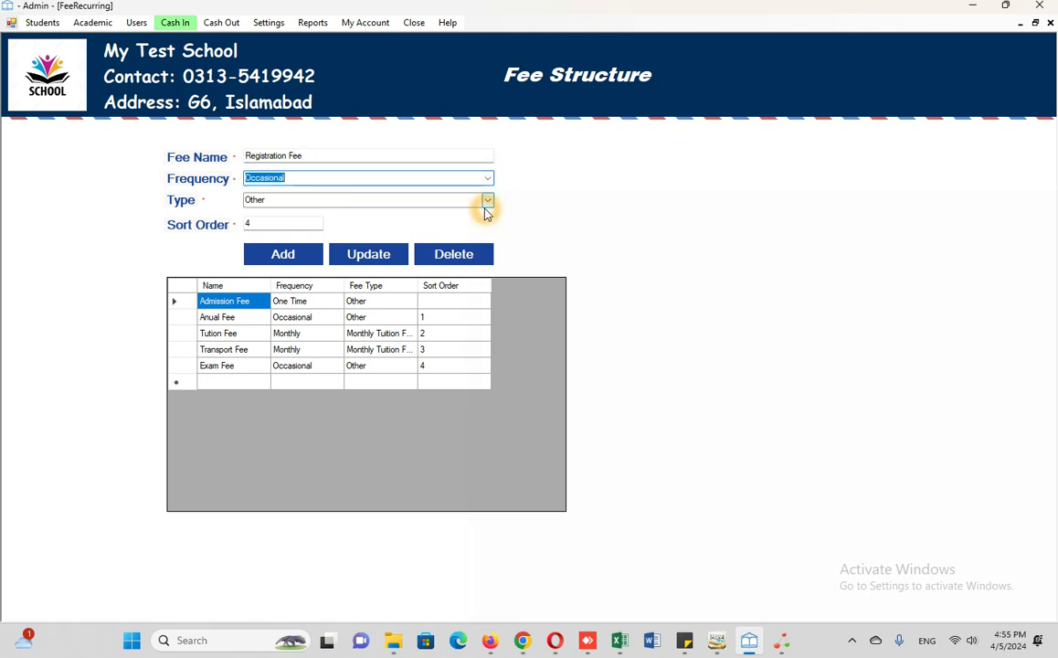
click(489, 201)
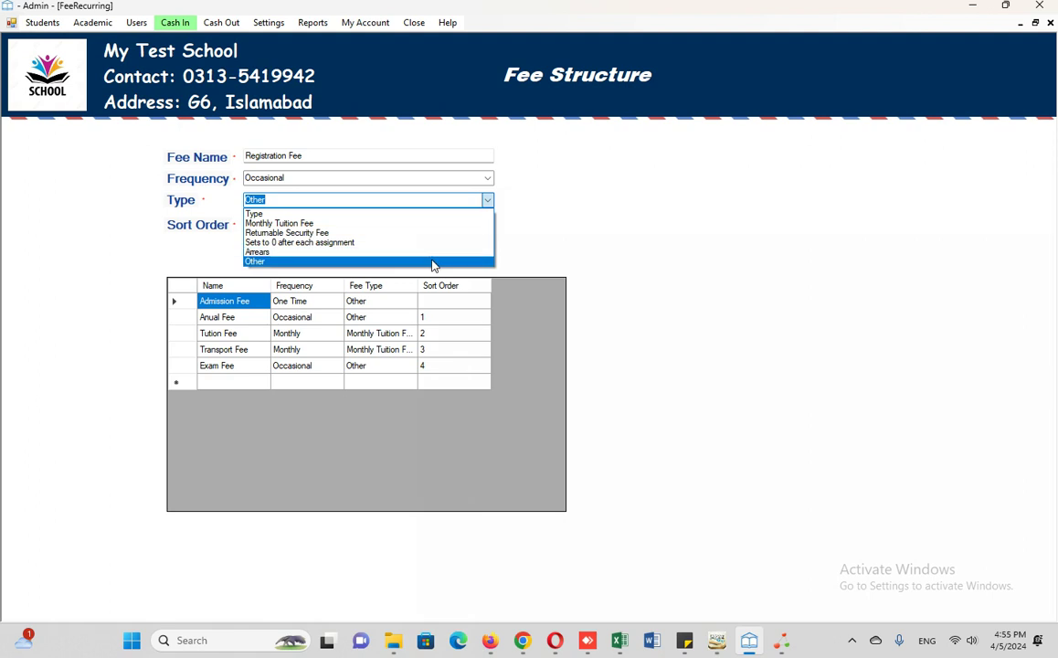
click(432, 263)
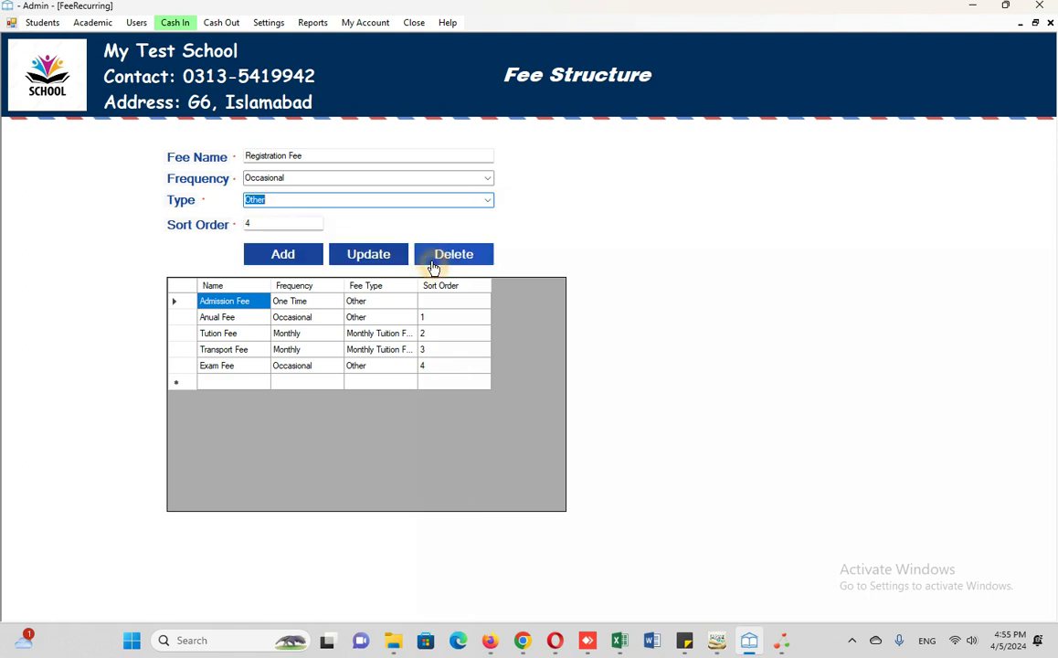
Step: Set the Registration Fee's sort order to 5 and add the record
double_click(267, 223)
click(500, 217)
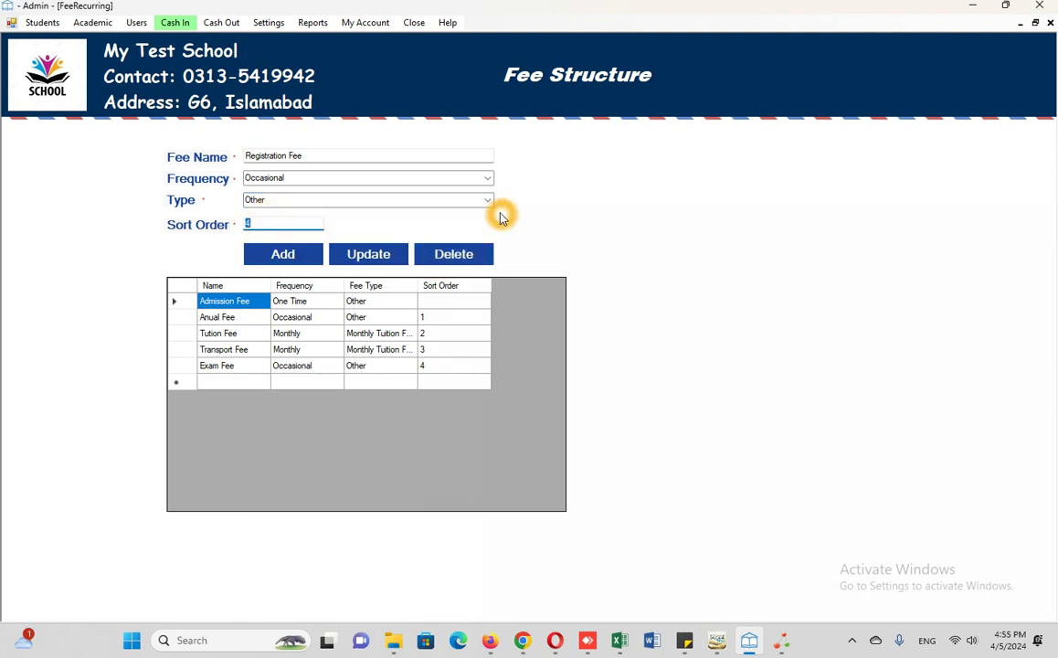
click(280, 254)
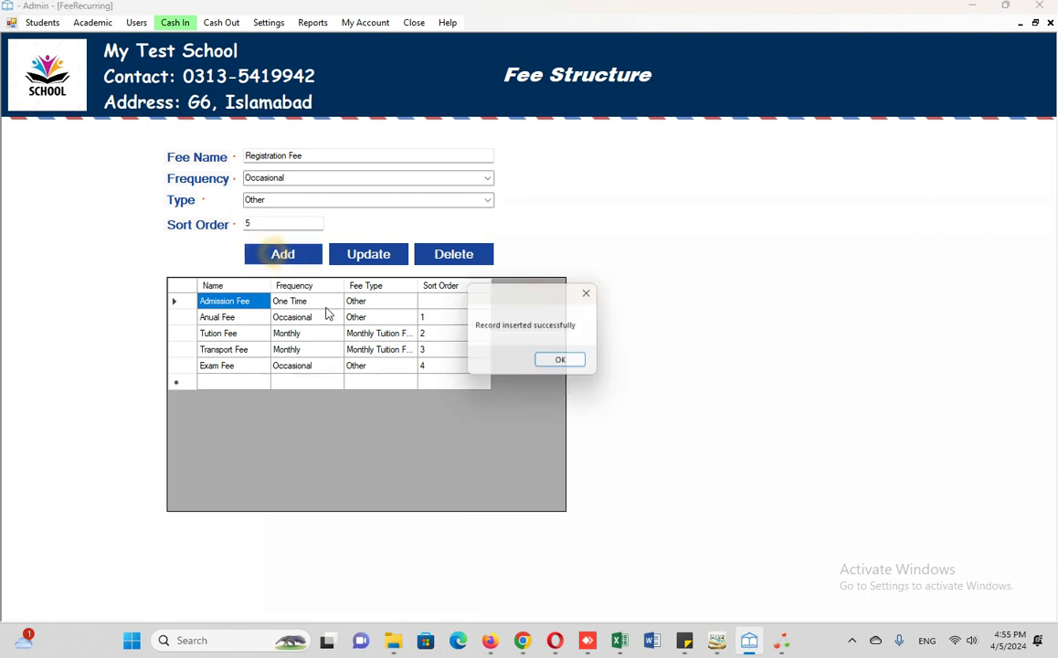
click(566, 363)
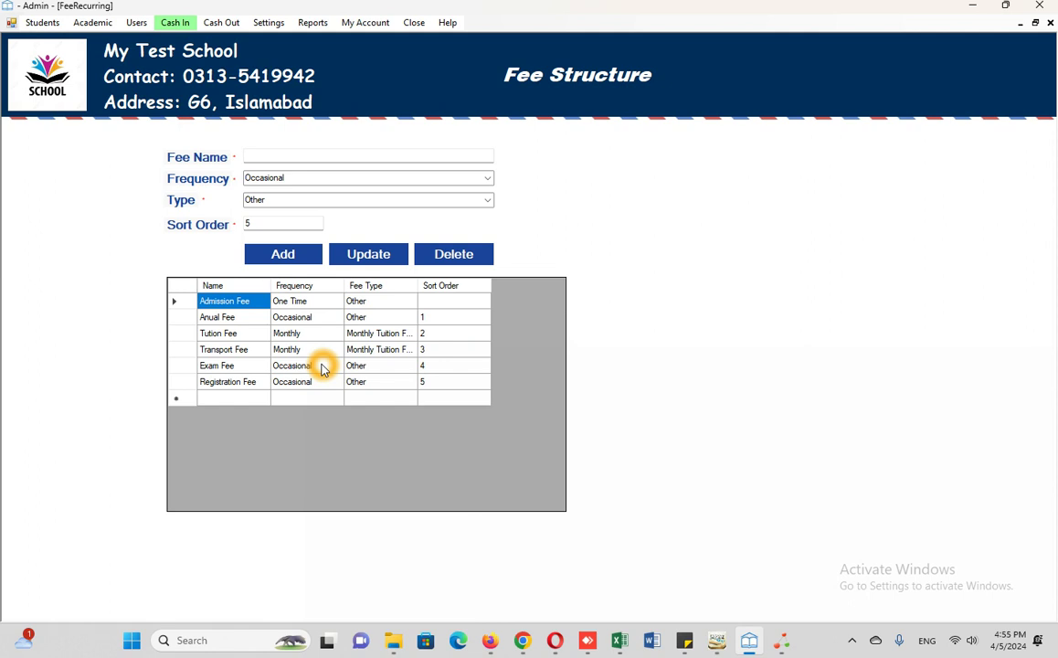
Step: Show the Students List and open the record of the first listed student in class Six-A
click(42, 22)
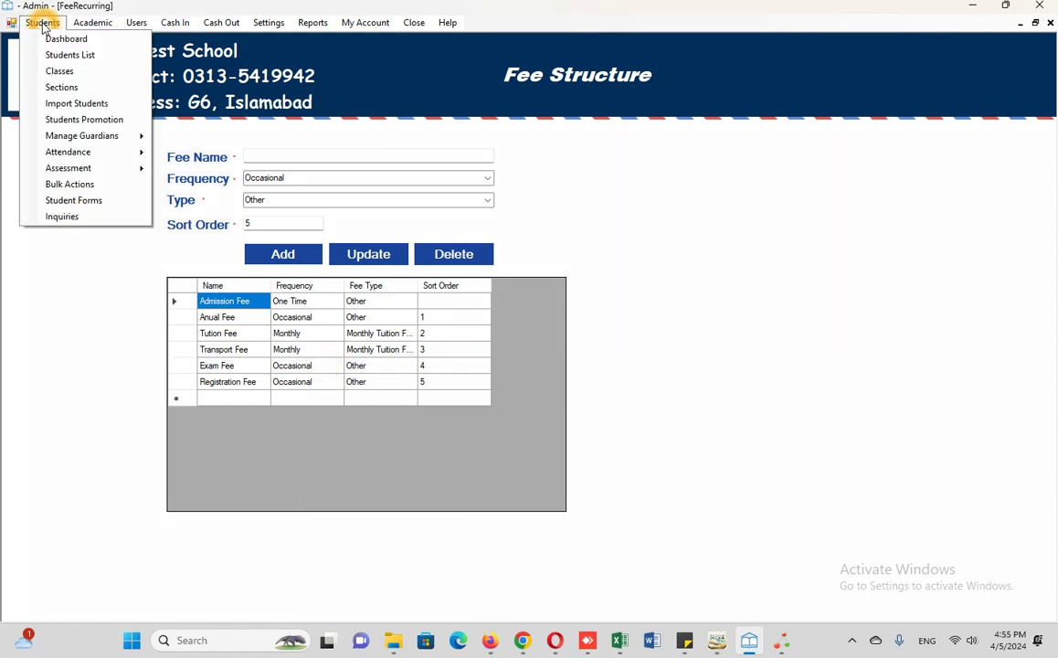
click(77, 57)
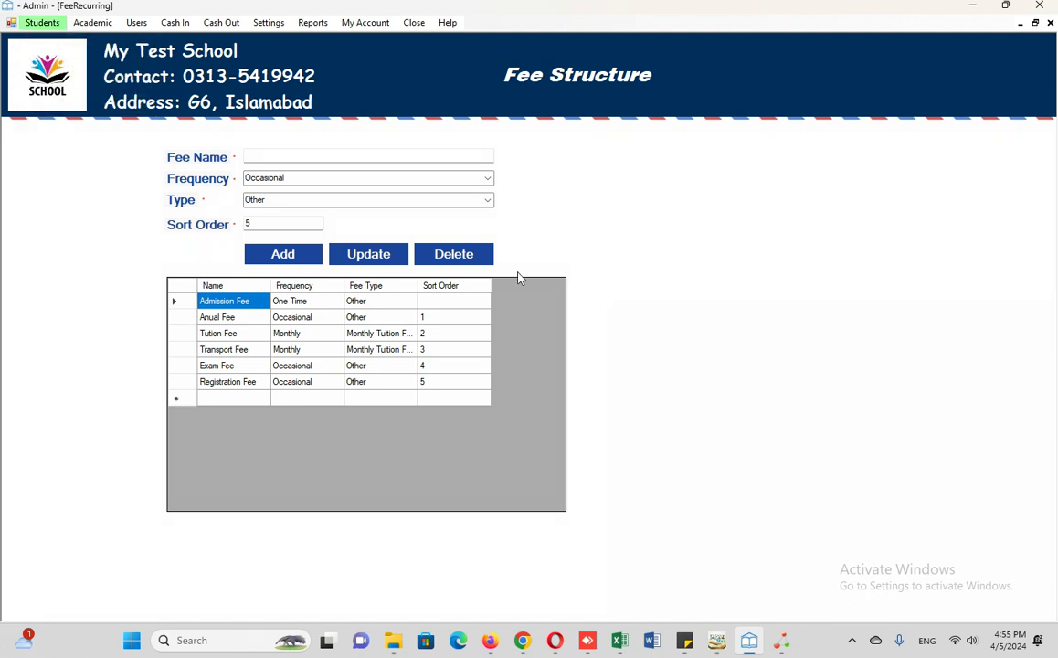
click(506, 276)
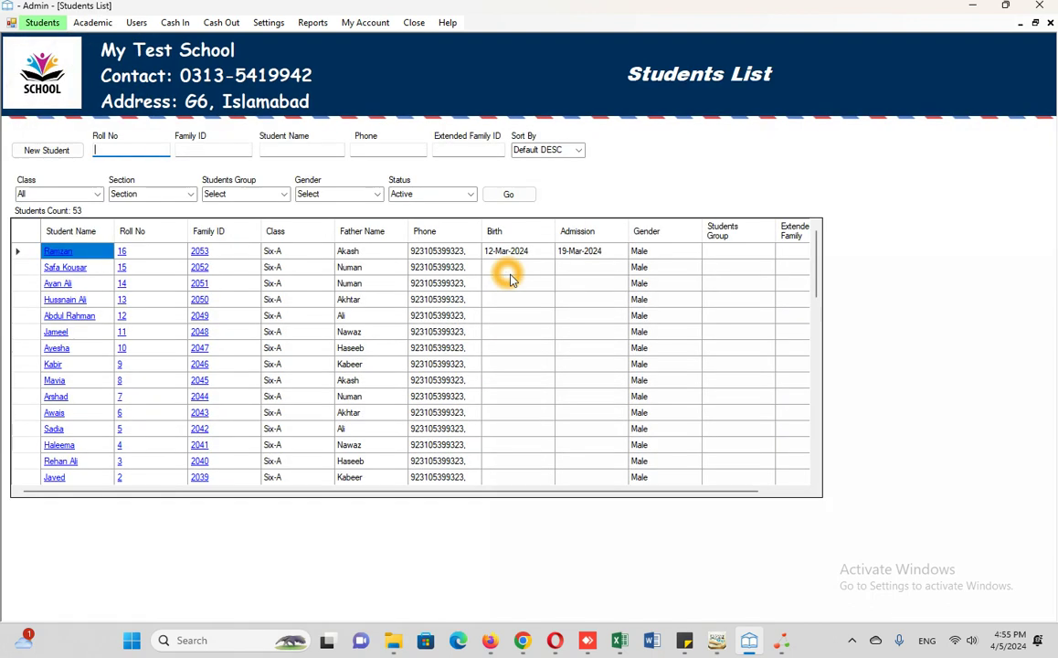
click(50, 255)
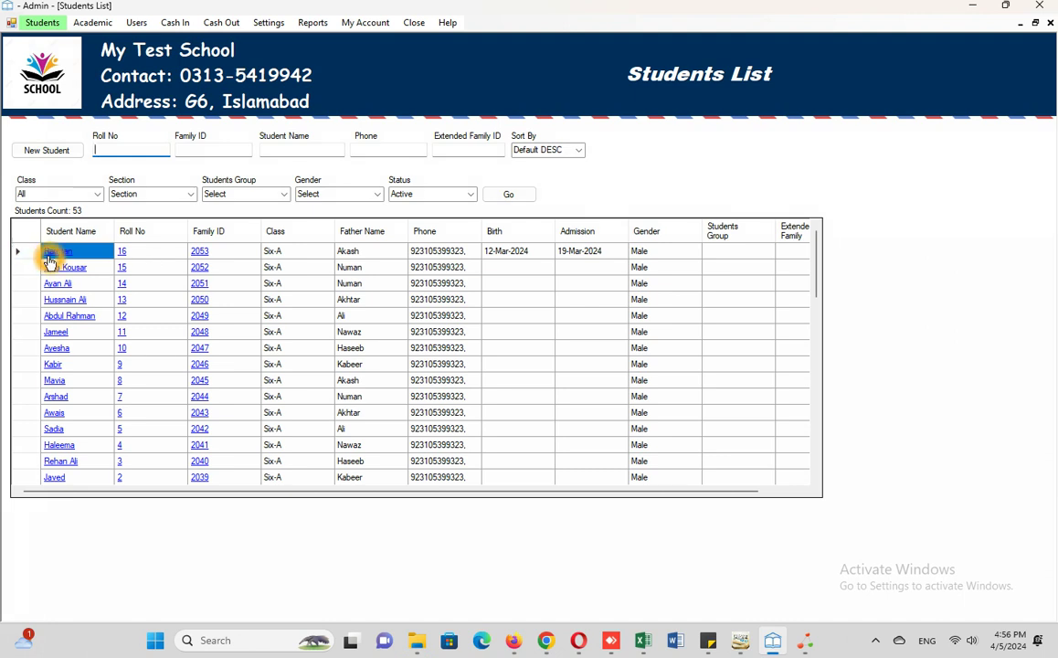
click(55, 257)
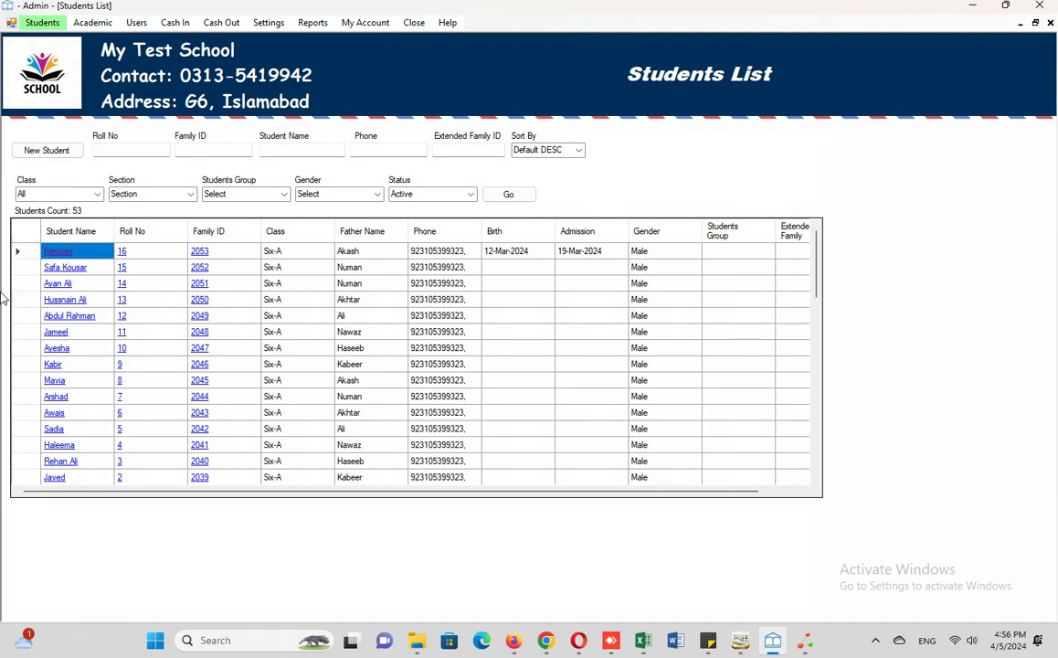
double_click(56, 257)
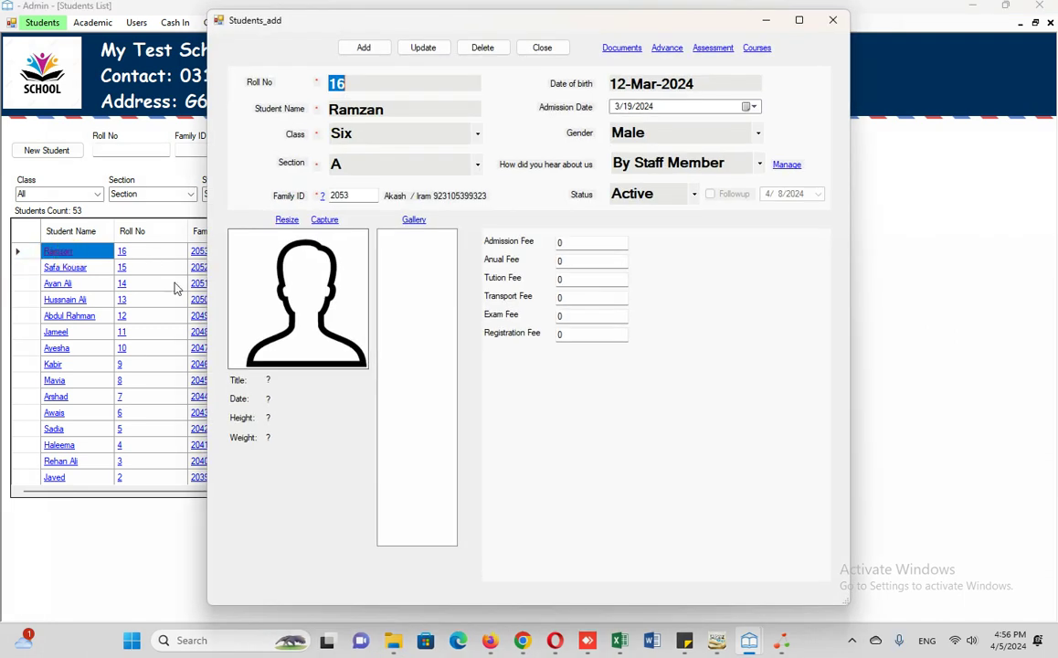
Step: Examine the admission, annual, tuition, transport, exam and registration fee fields in the student's record
click(577, 244)
double_click(589, 243)
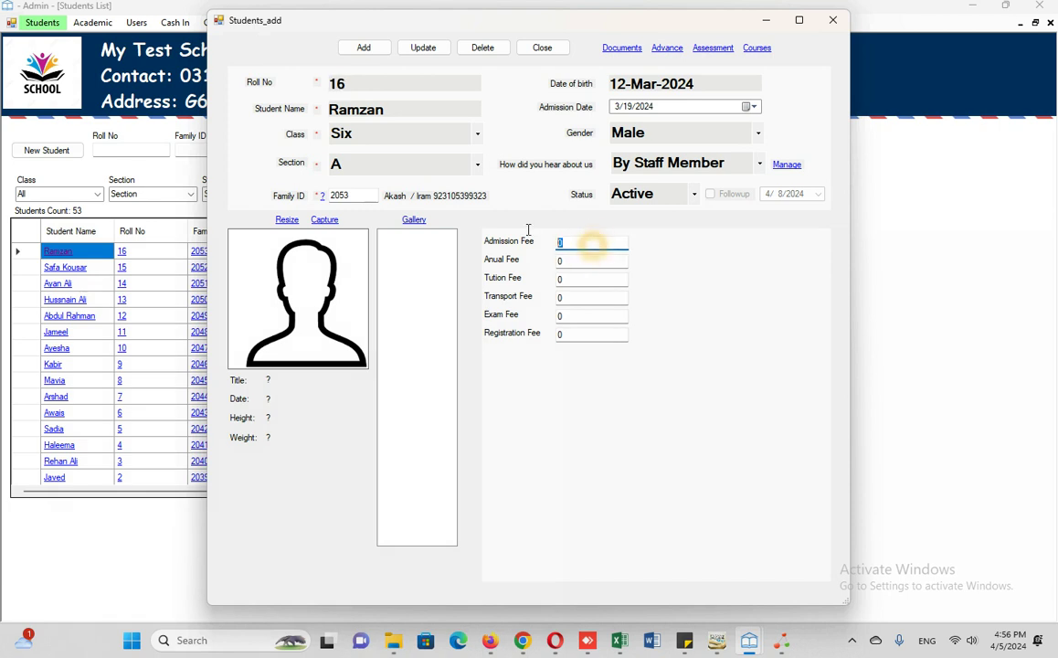
double_click(569, 261)
double_click(568, 279)
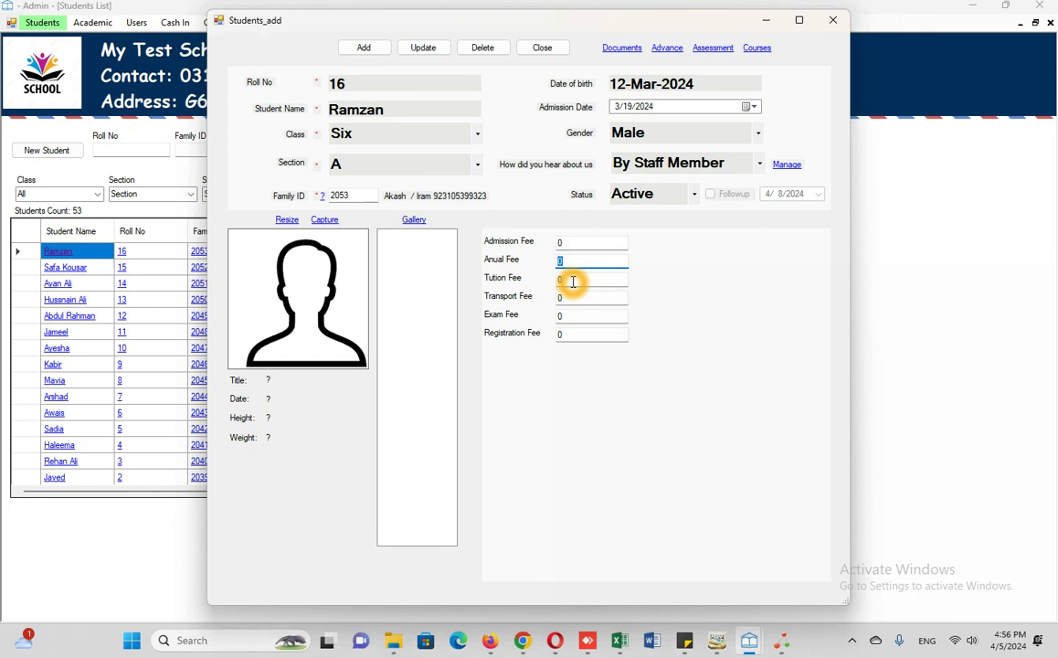
double_click(582, 297)
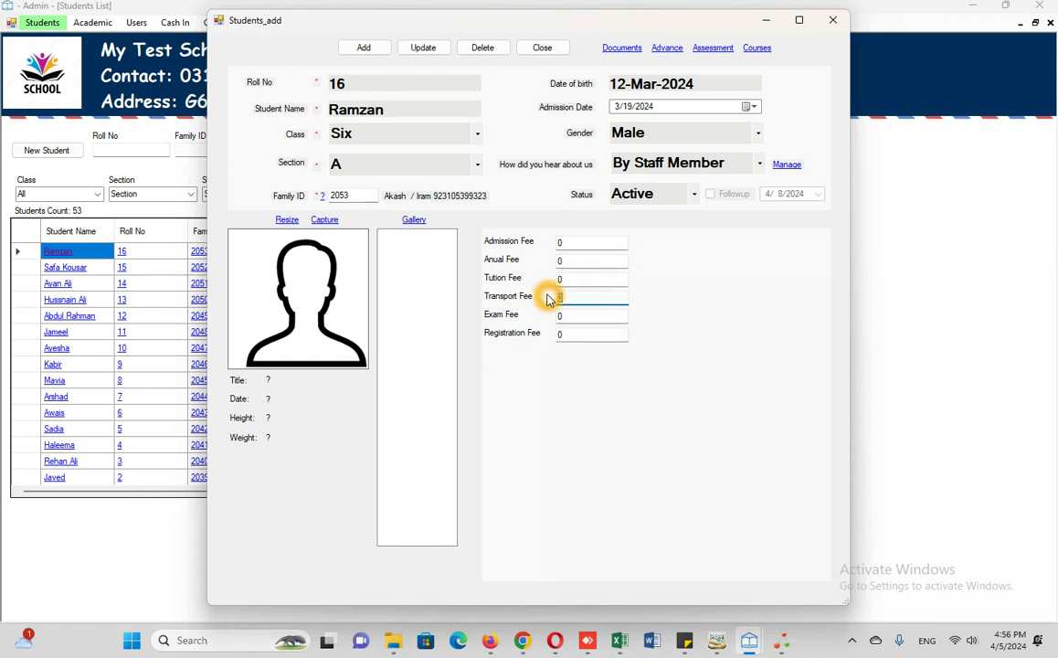
double_click(574, 317)
double_click(561, 332)
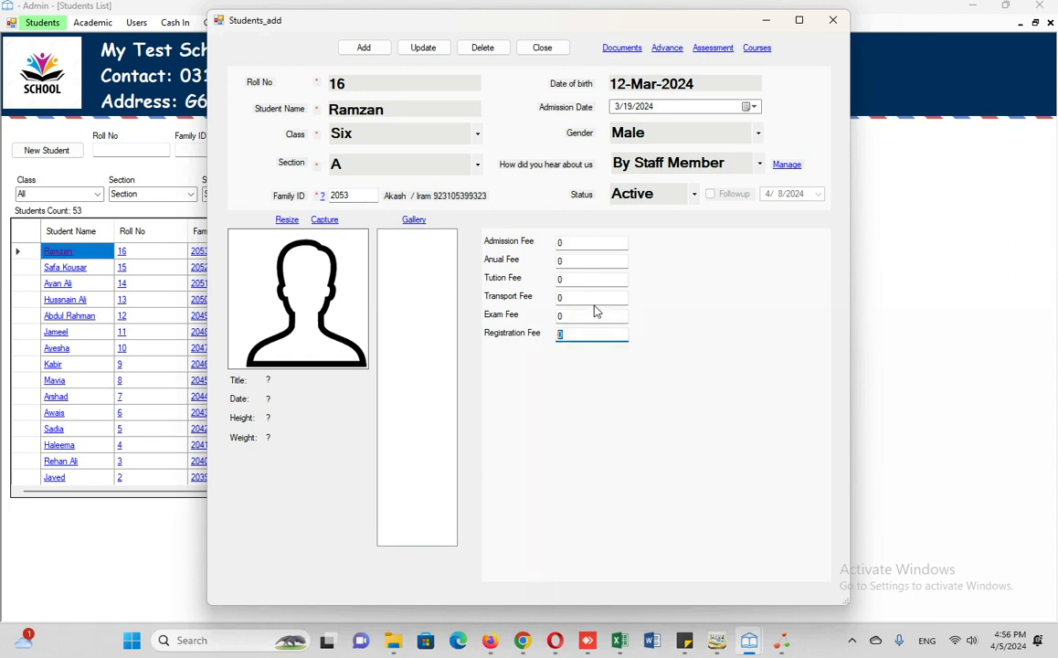
key(Tab)
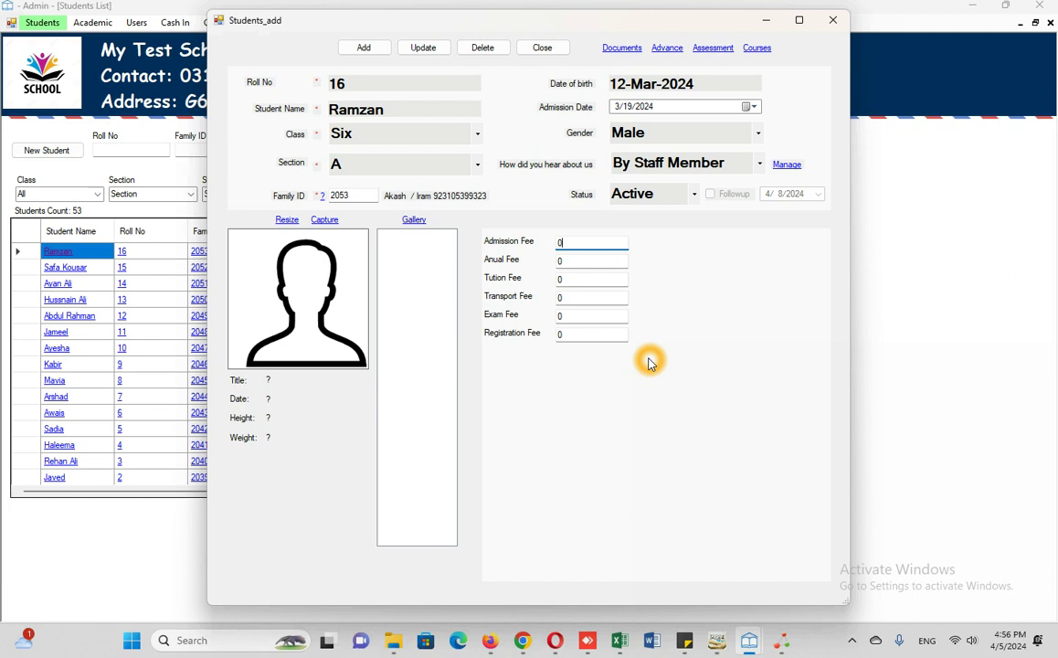
Step: Set the student's Admission Fee to 5000, update the record and close it
double_click(573, 242)
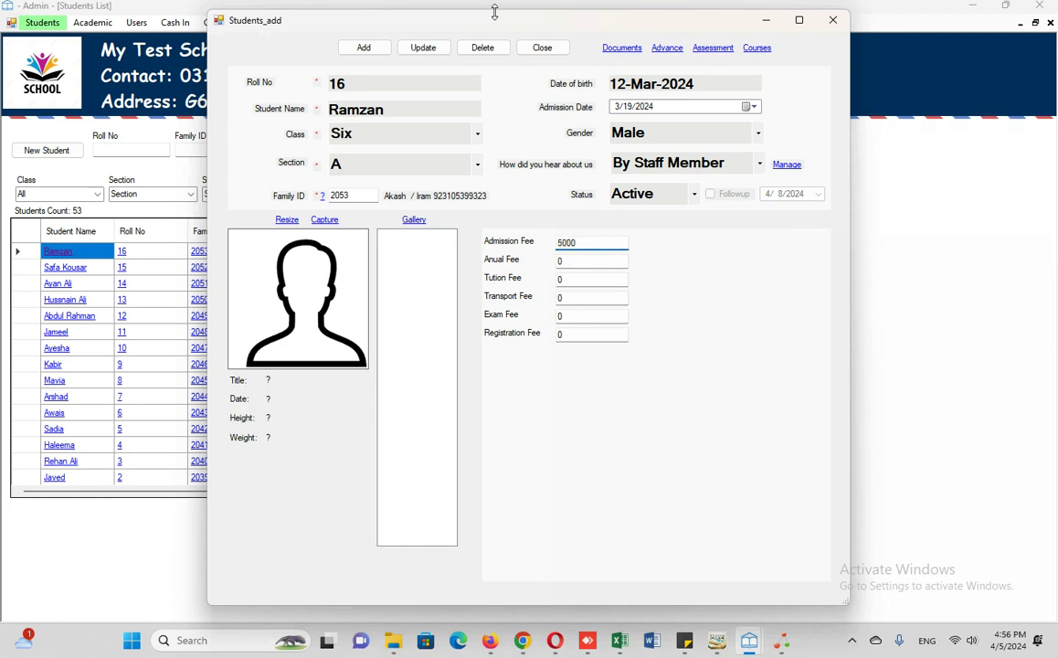
click(422, 48)
click(562, 363)
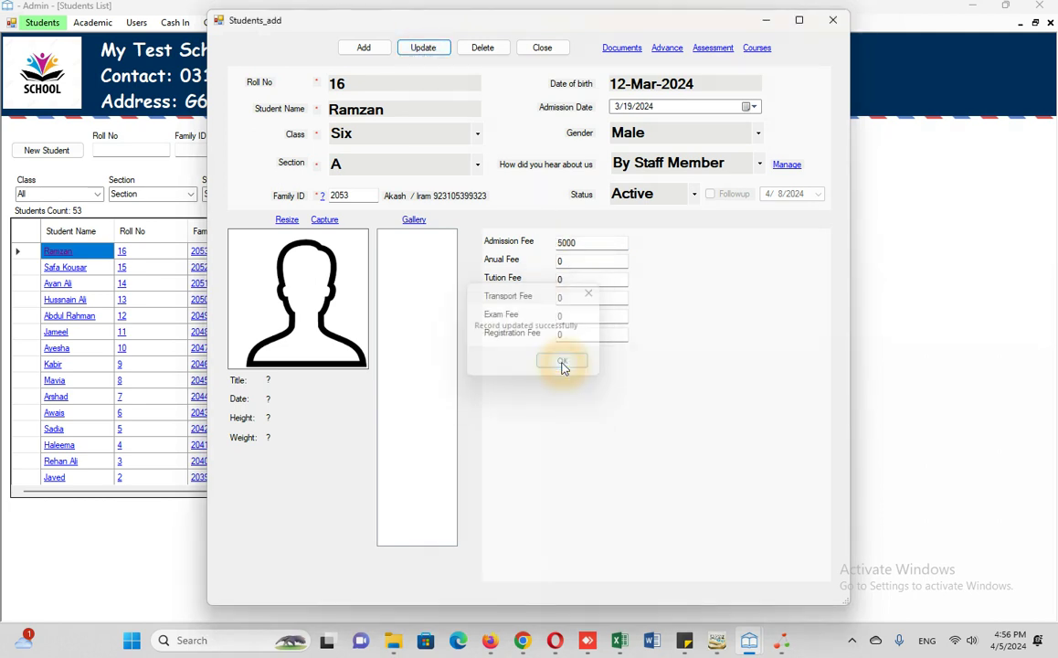
click(825, 28)
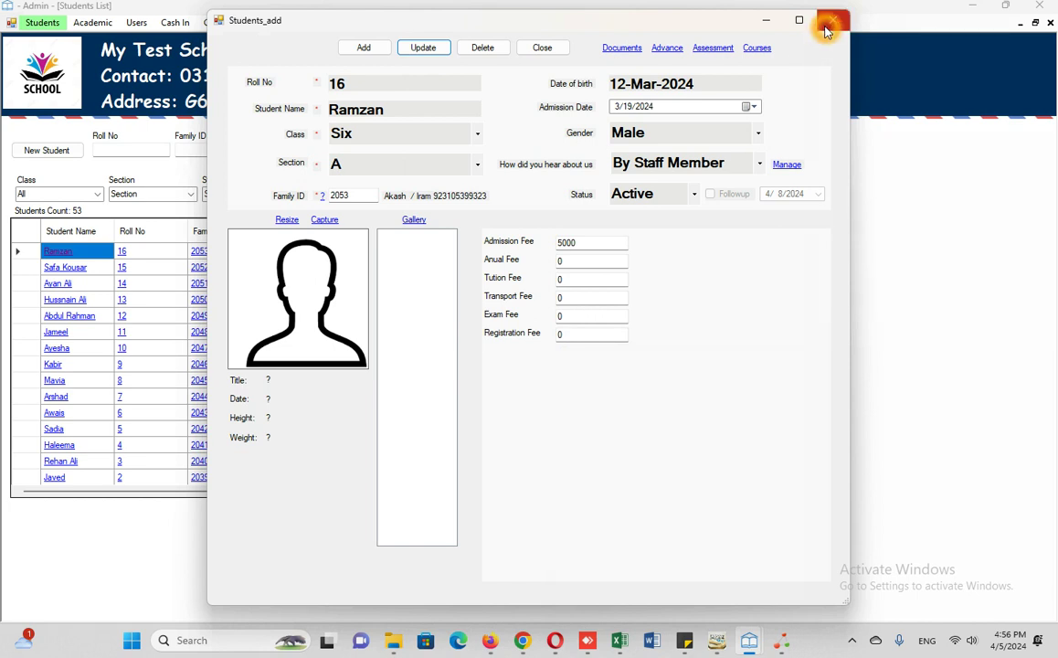